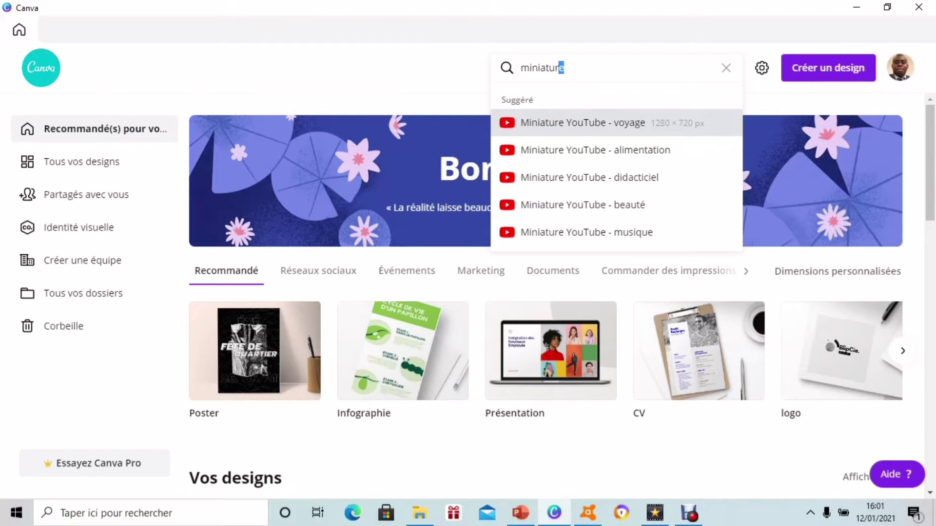
Step: Search for "Miniature YouTube - voyage" and browse the travel thumbnail templates
key("Return")
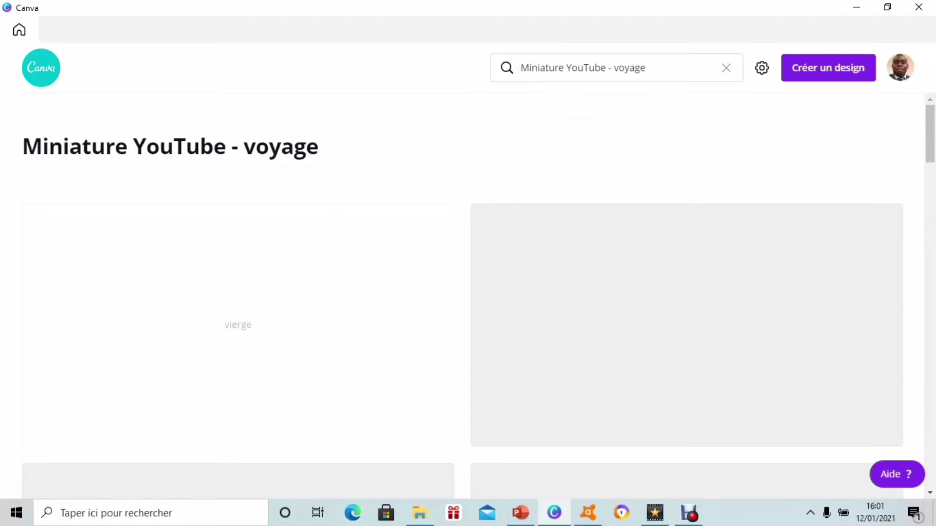
scroll(468, 292, "down", 8)
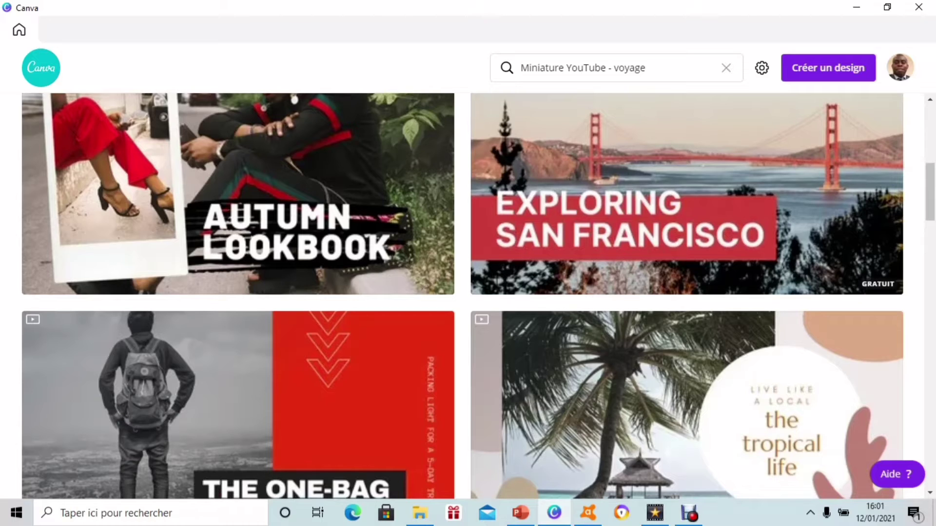
scroll(467, 292, "down", 15)
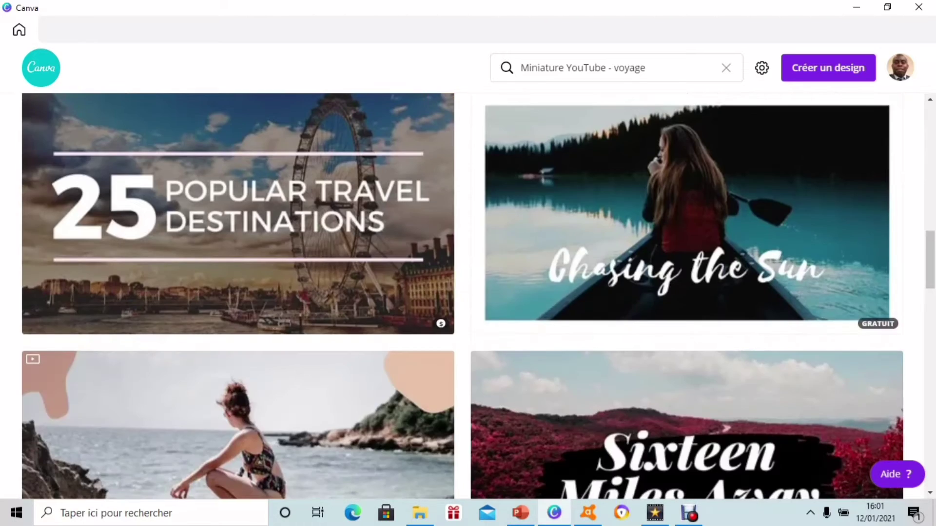
scroll(467, 292, "down", 10)
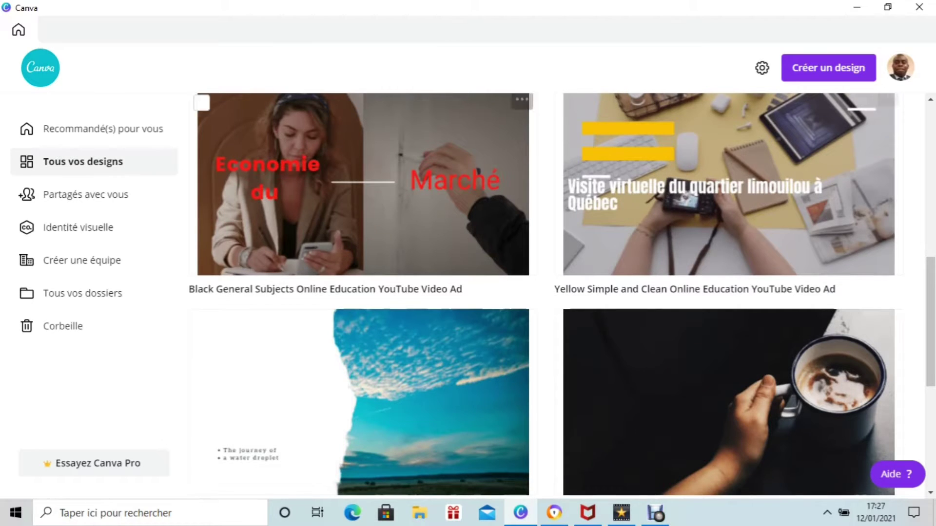
Step: Look through the existing designs in the "Tous vos designs" collection
scroll(361, 292, "down", 4)
scroll(361, 292, "down", 2)
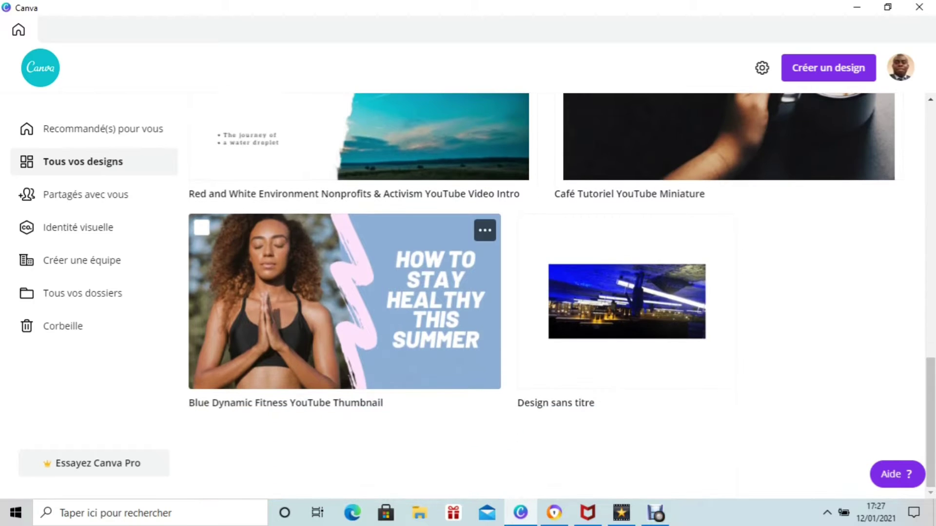
scroll(361, 292, "up", 12)
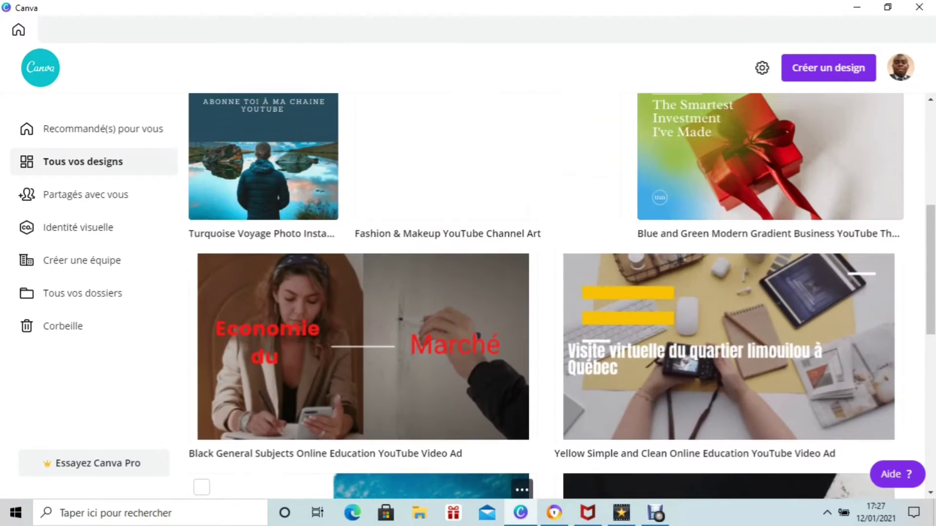
scroll(360, 292, "up", 2)
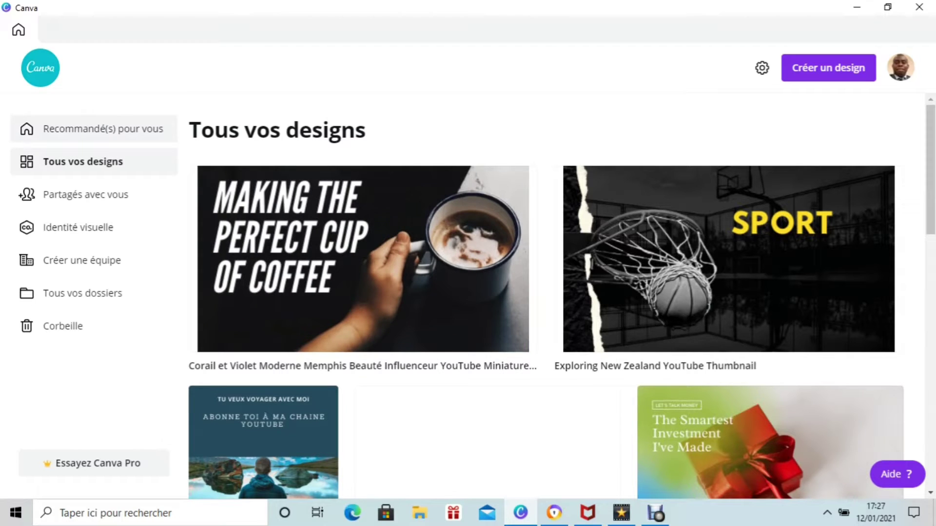
Step: Open the recommended home page and look through its template categories, from Instagram posts and posters to logos and presentations
left_click(103, 128)
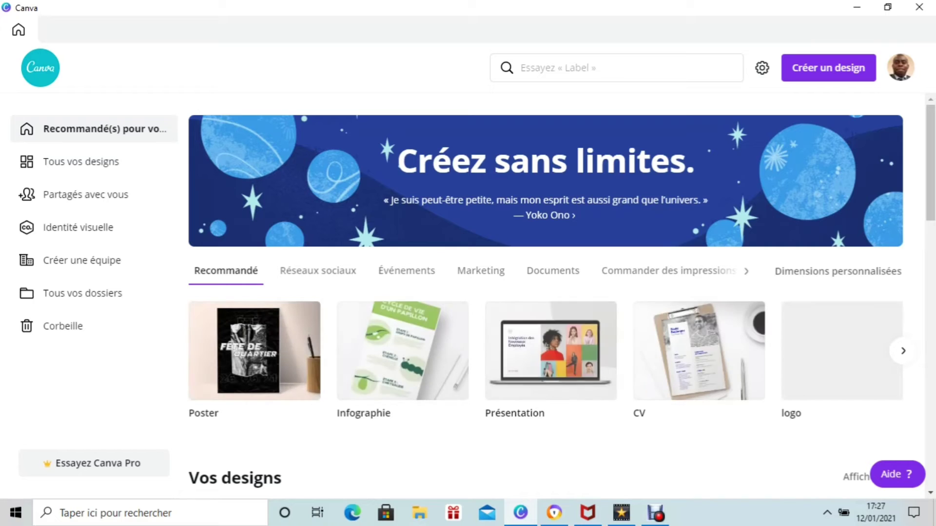
scroll(551, 341, "down", 1)
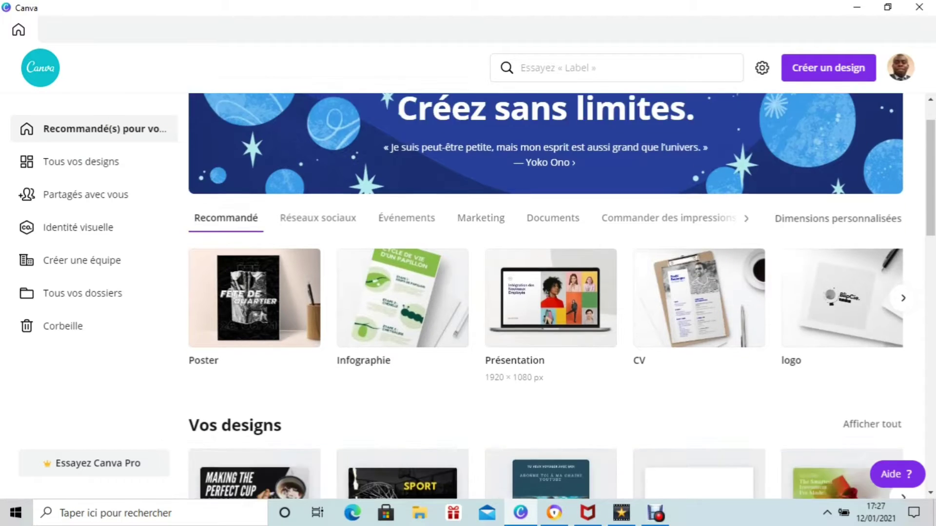
scroll(551, 341, "down", 3)
scroll(551, 341, "down", 3)
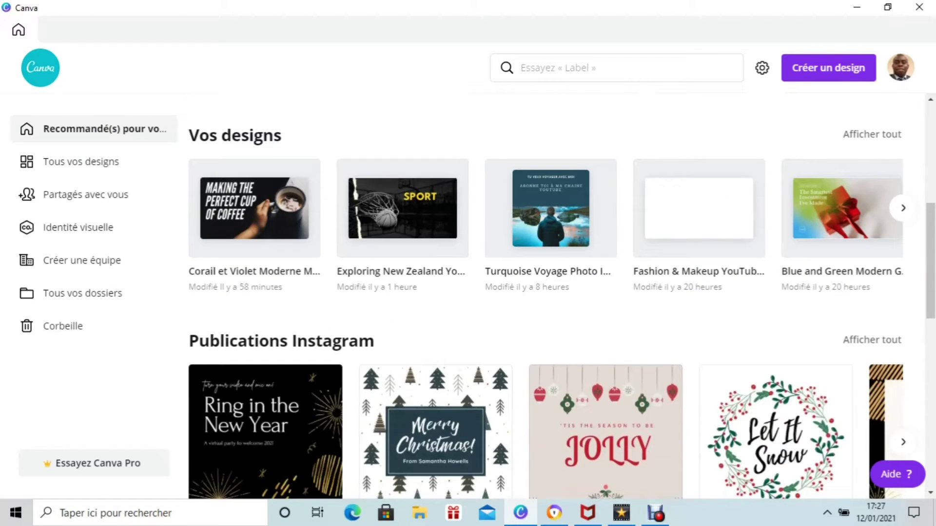
scroll(551, 341, "down", 8)
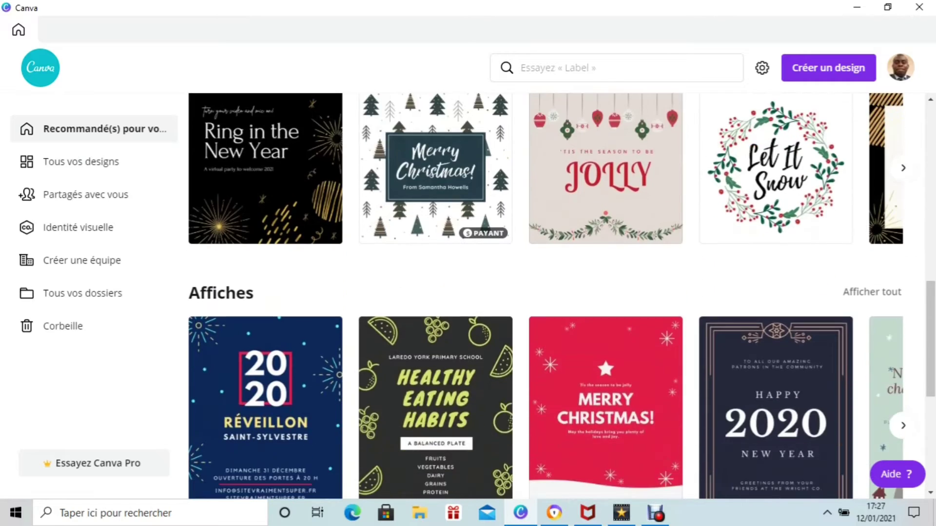
scroll(551, 341, "down", 11)
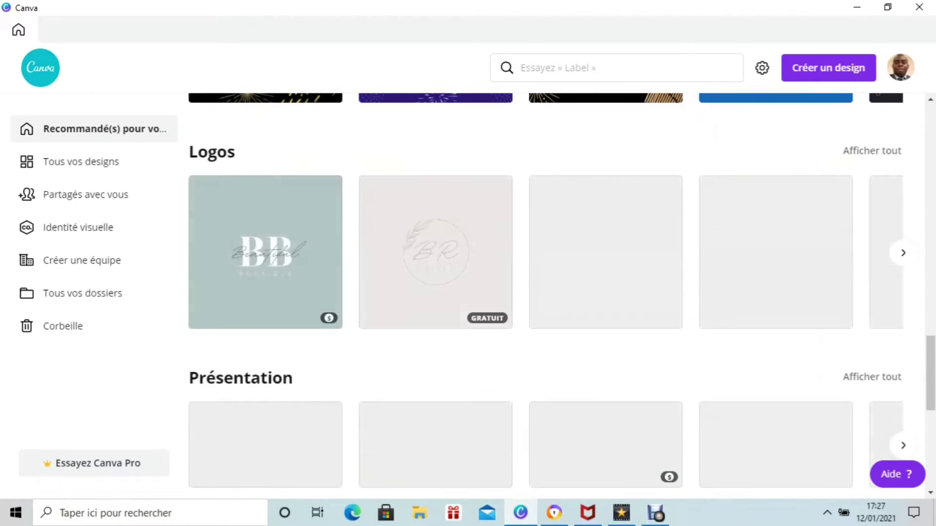
scroll(551, 341, "down", 3)
Step: Rerun the recent search "miniature youtube - voyage" and browse the travel templates for the "Chasing the Sun" thumbnail
left_click(585, 68)
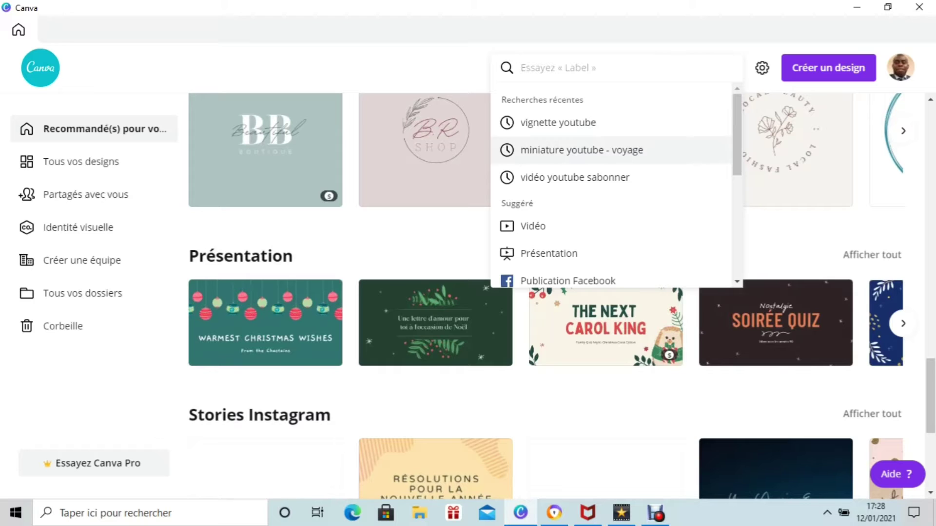
left_click(581, 150)
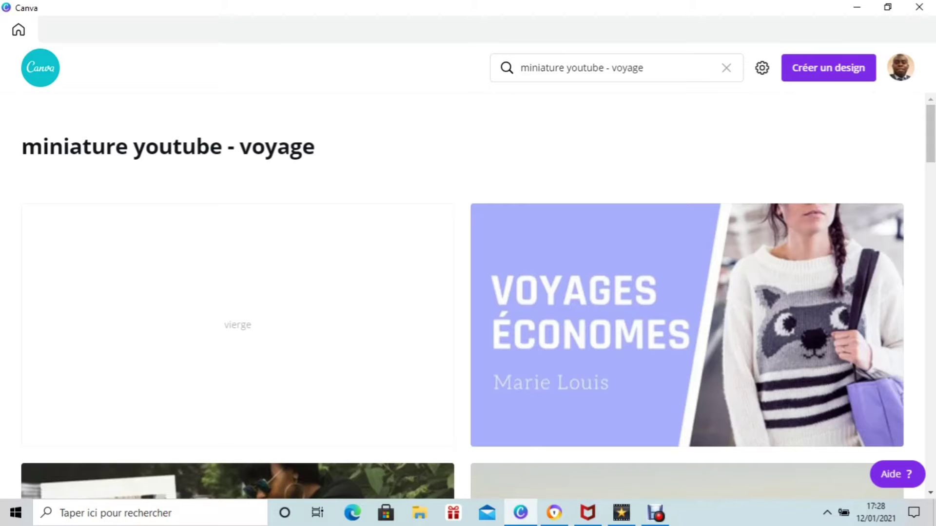
scroll(468, 292, "down", 8)
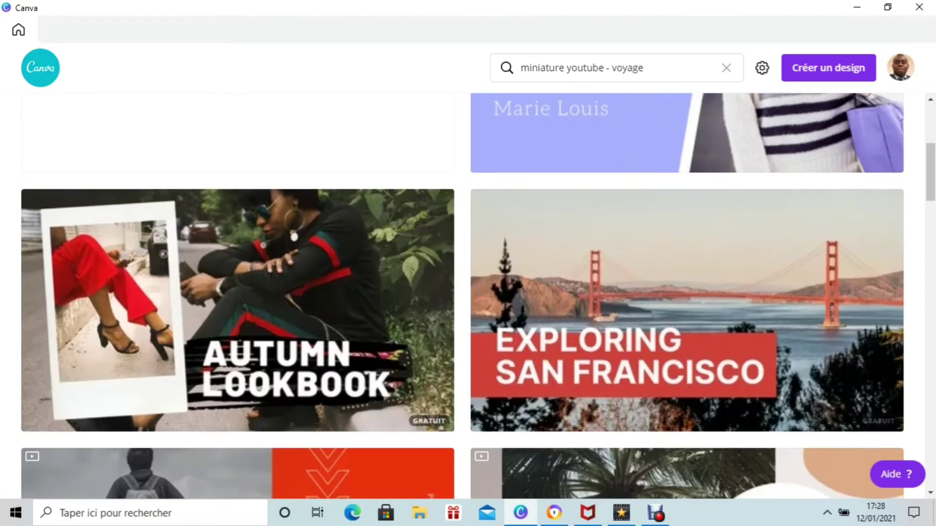
scroll(468, 293, "down", 1)
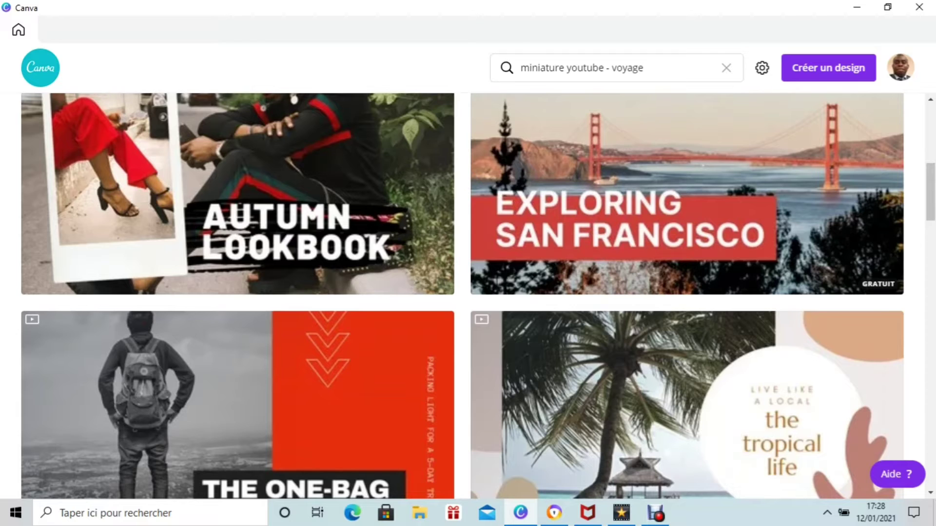
scroll(468, 293, "down", 1)
scroll(468, 292, "down", 5)
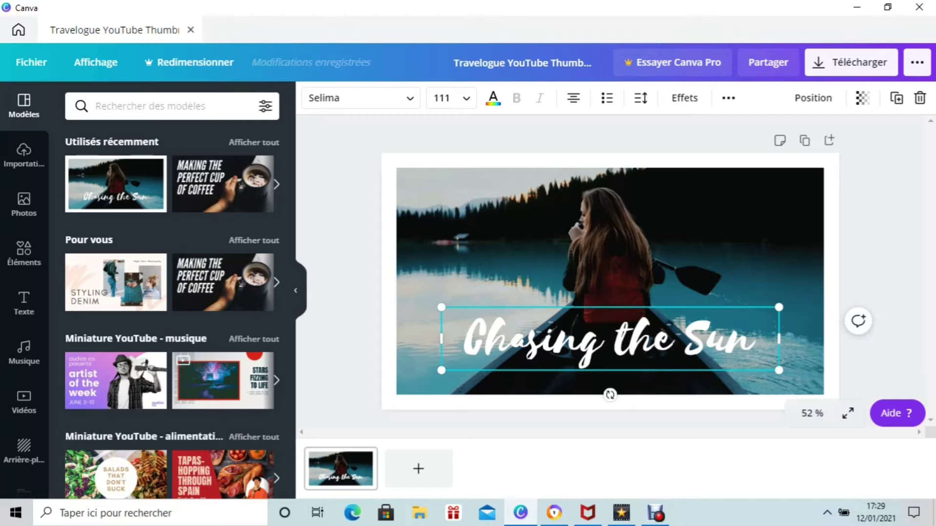
Step: Discard the empty comment on the heading, and replace the "Chasing the Sun" text with a first name
left_click(857, 321)
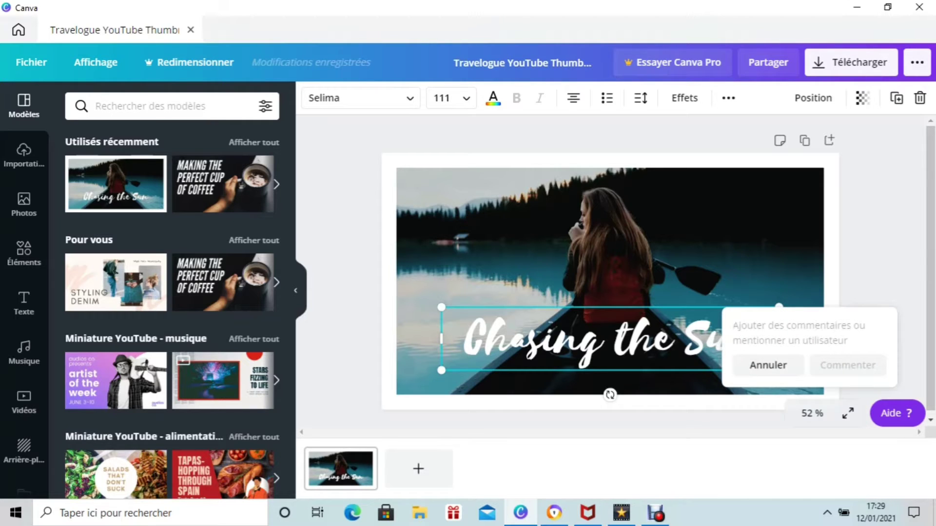
left_click(768, 365)
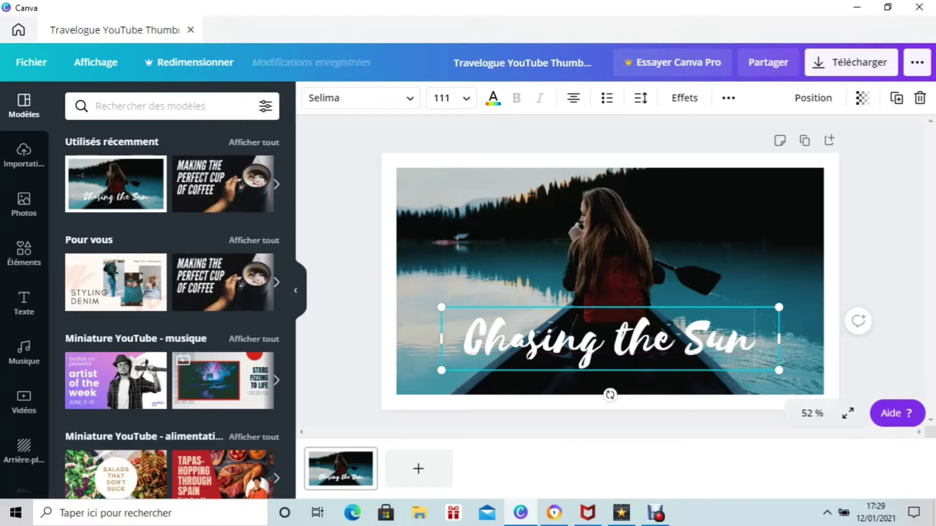
key("BackSpace")
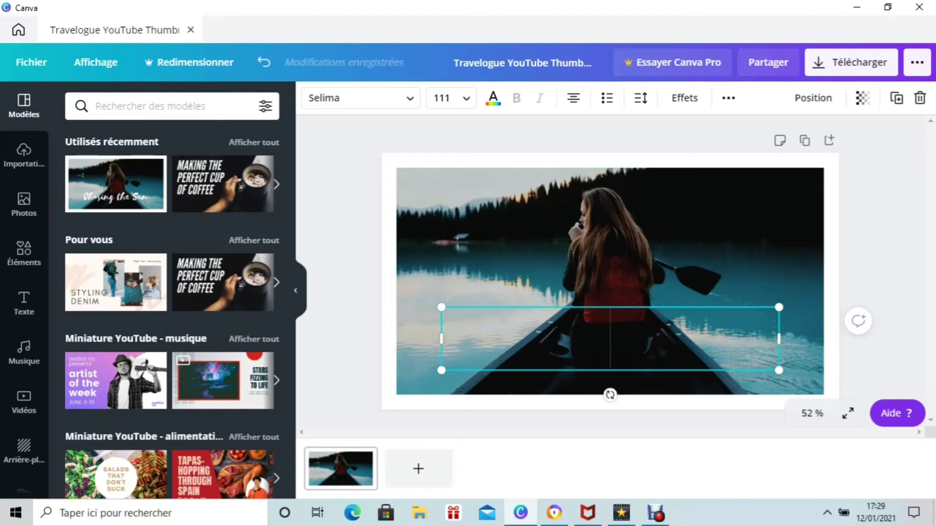
type("edd")
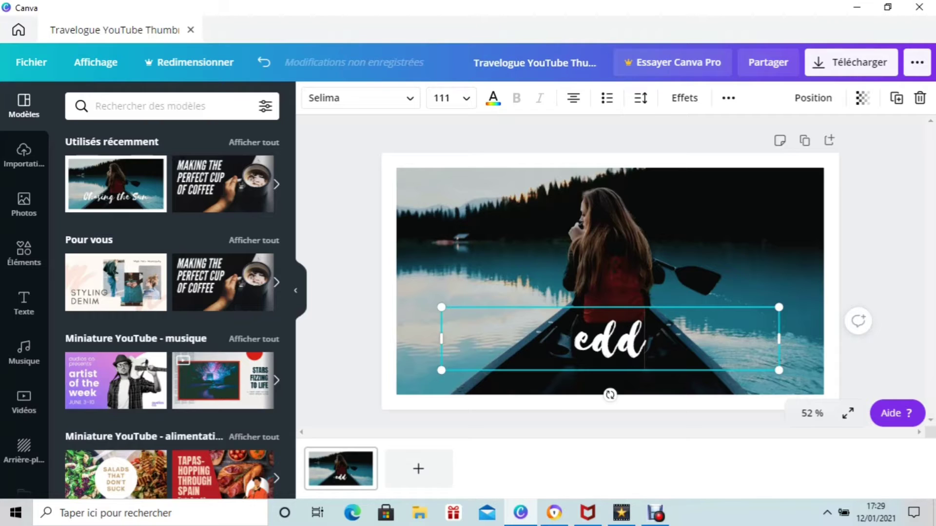
type("y")
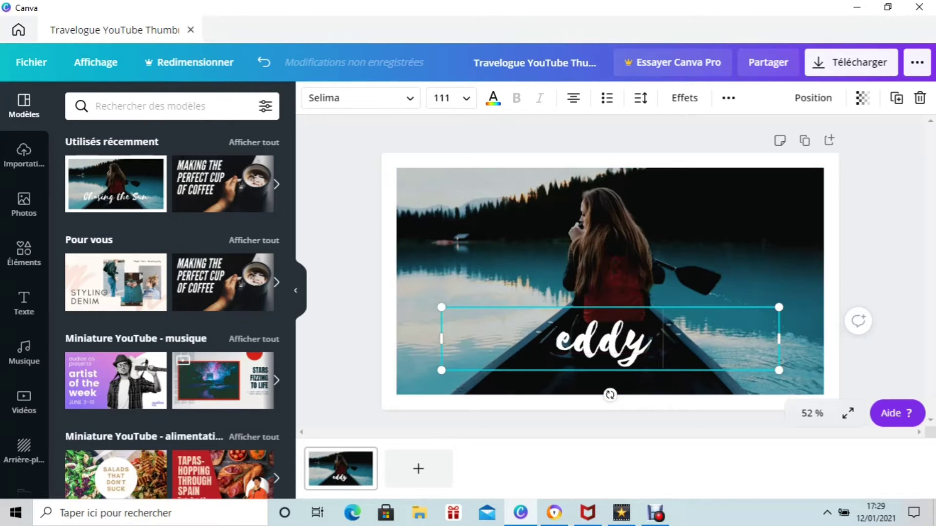
Step: Set the font size of the heading text to 88
left_click(466, 98)
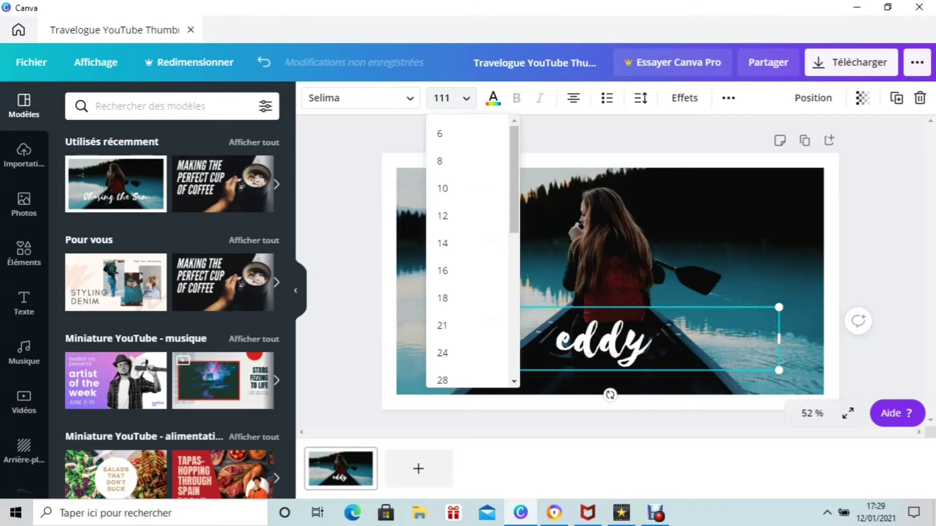
scroll(465, 220, "down", 3)
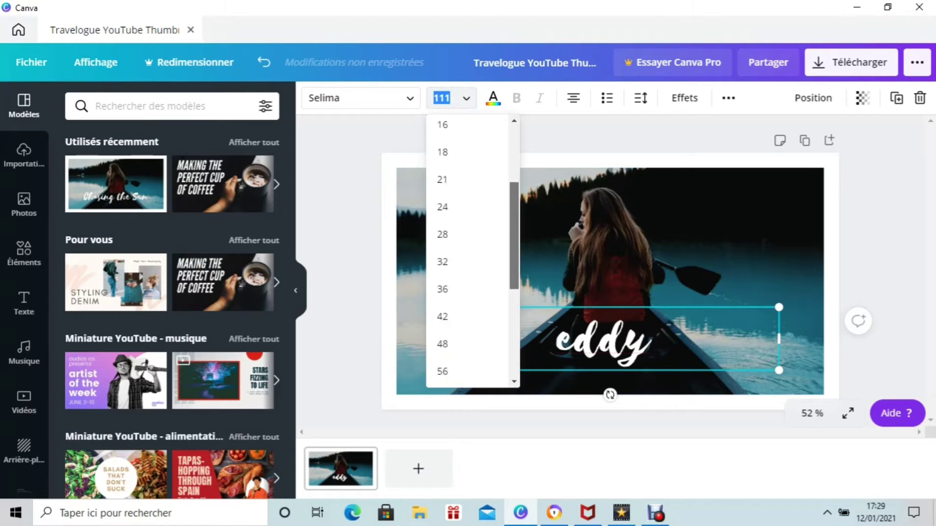
scroll(467, 251, "down", 3)
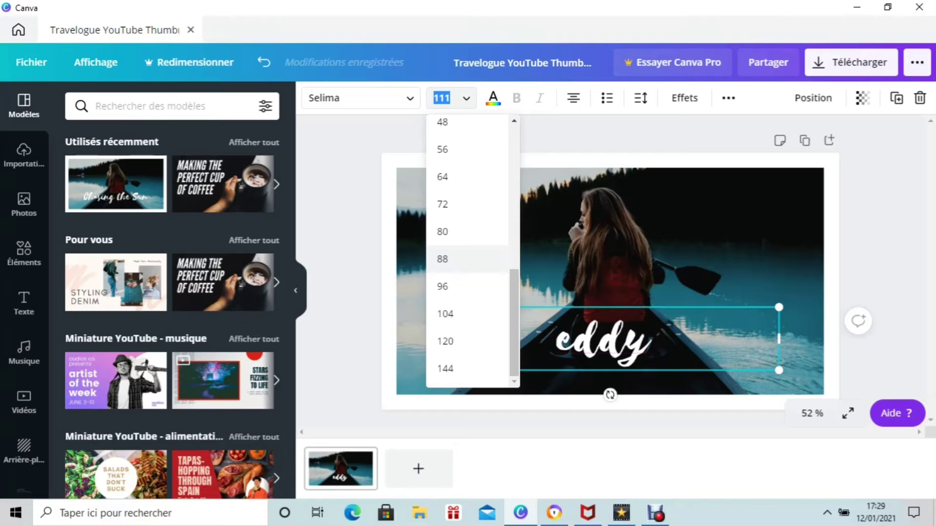
left_click(442, 259)
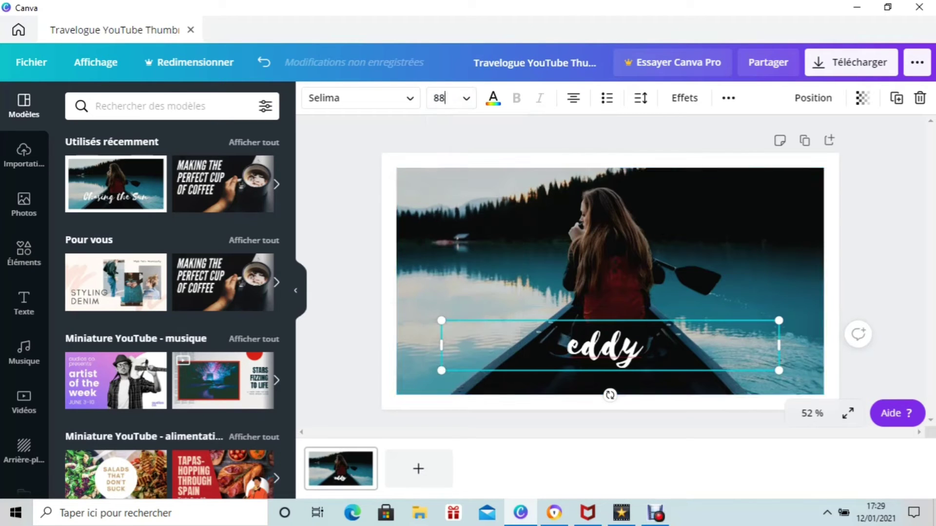
Step: Try red on the heading text, and settle on the dark teal default color
left_click(492, 97)
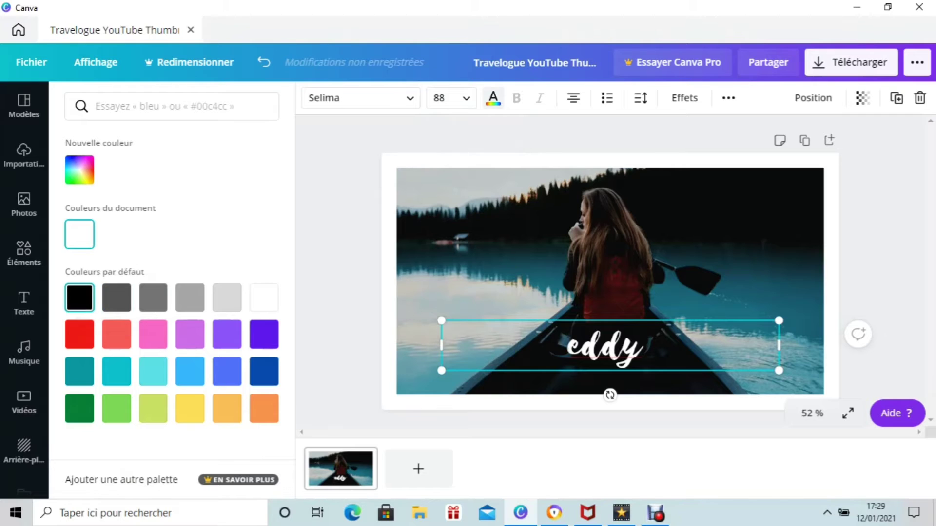
left_click(80, 335)
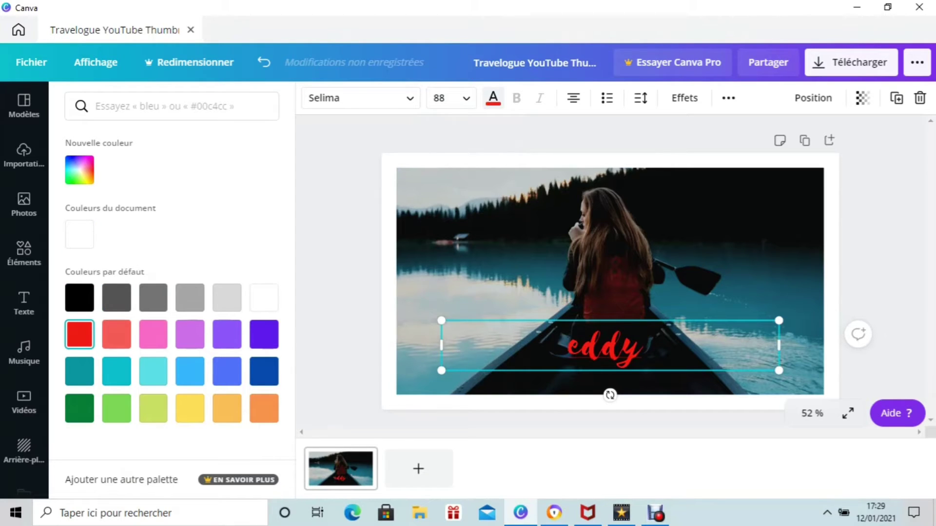
left_click(80, 371)
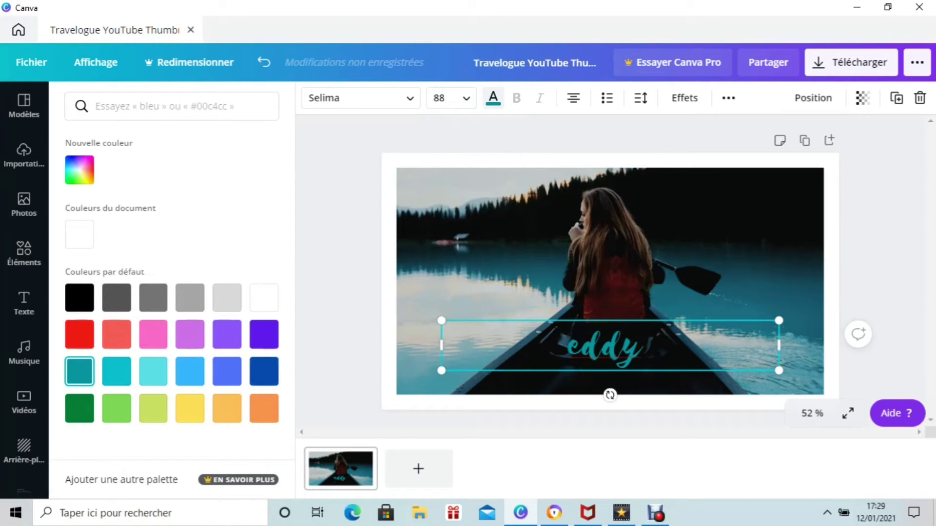
key("Escape")
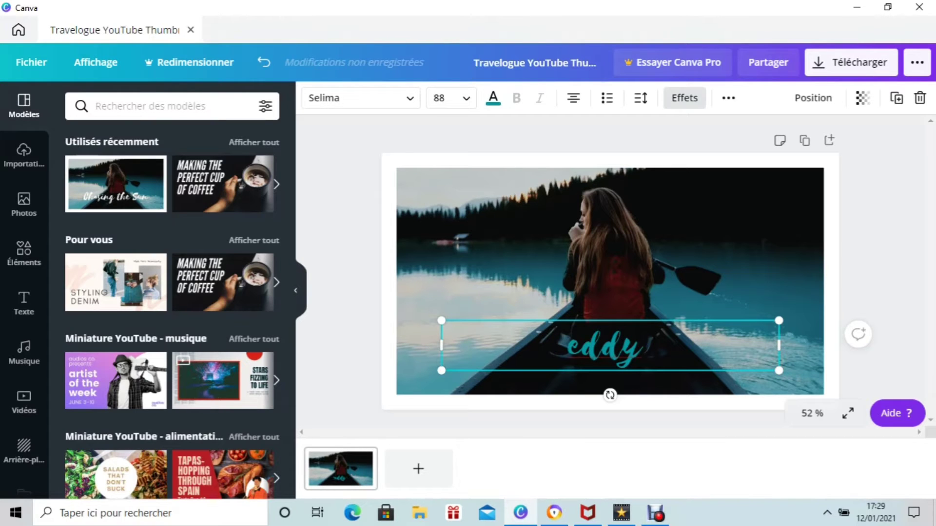
Step: Apply the Contour text effect to the teal heading
left_click(684, 98)
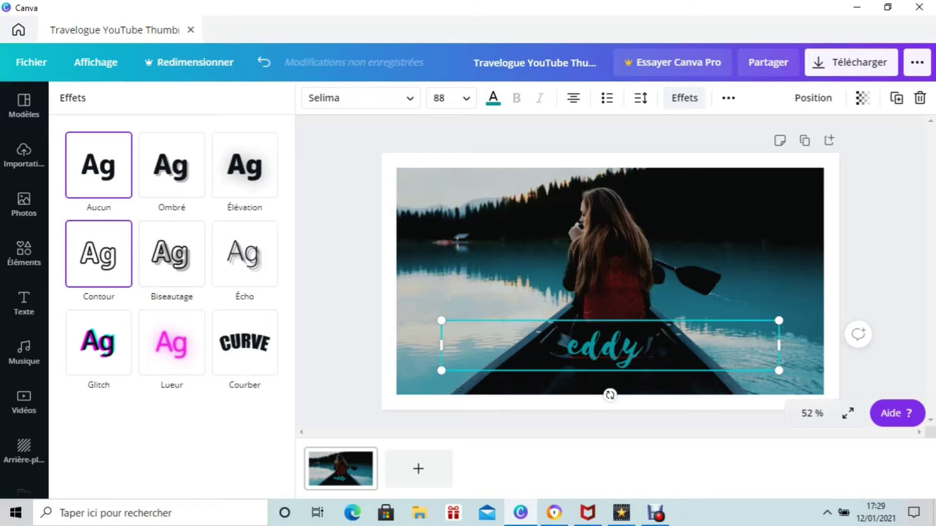
left_click(99, 254)
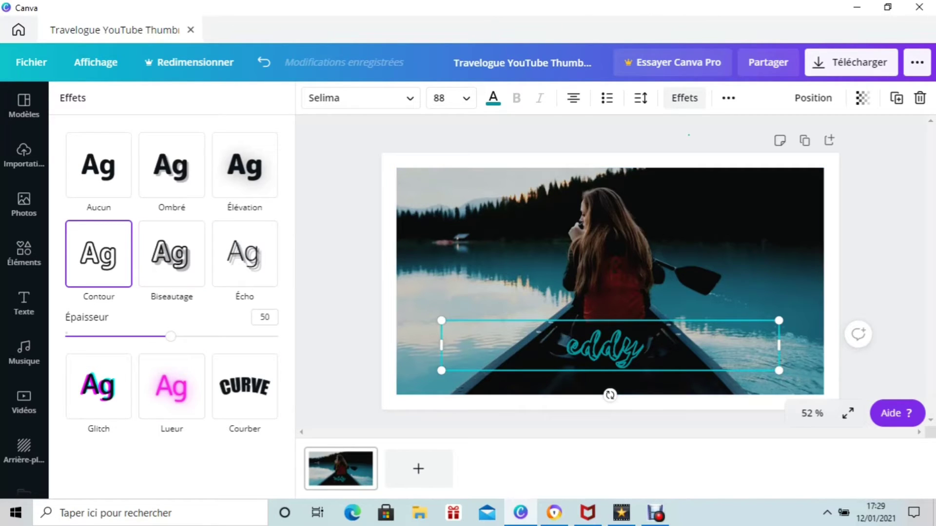
left_click(684, 97)
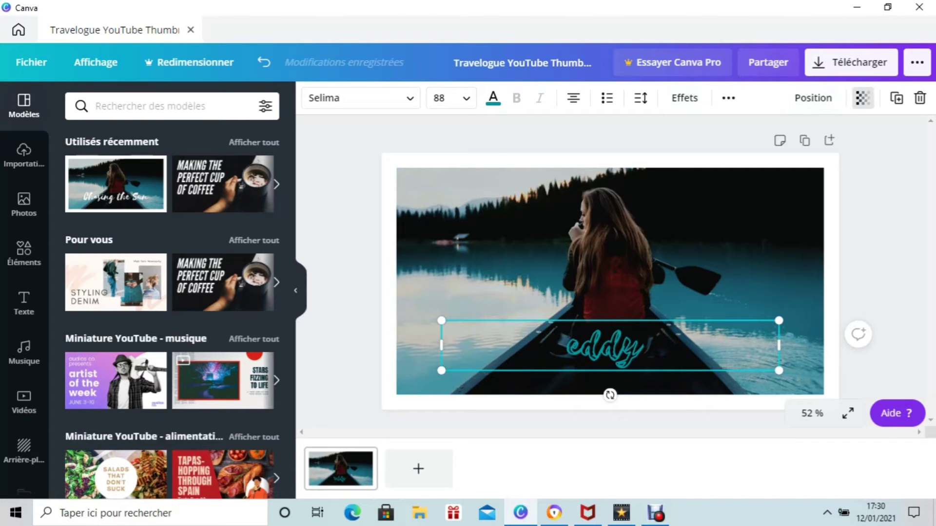
Step: Lower the Transparence value of the outlined heading so it is partly see-through, and deselect it
left_click(862, 98)
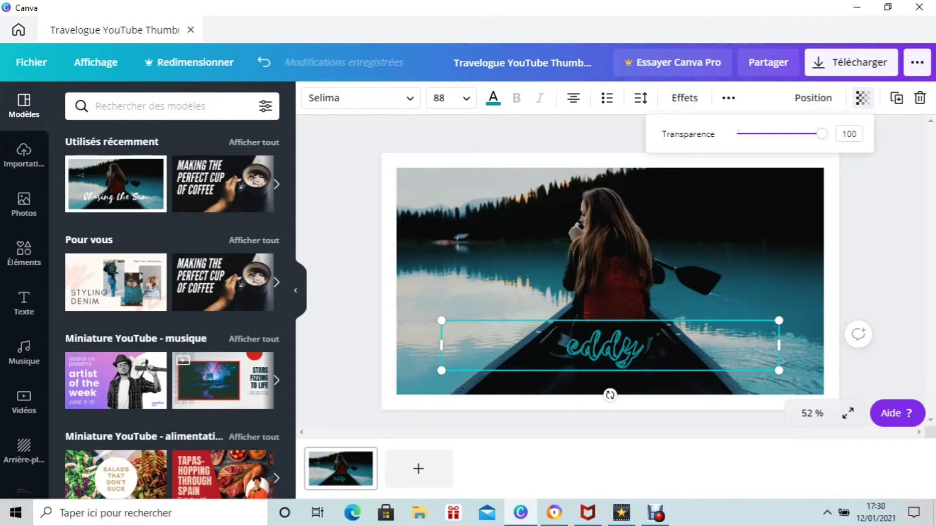
left_click_drag(822, 134, 772, 133)
key("Escape")
key("Escape")
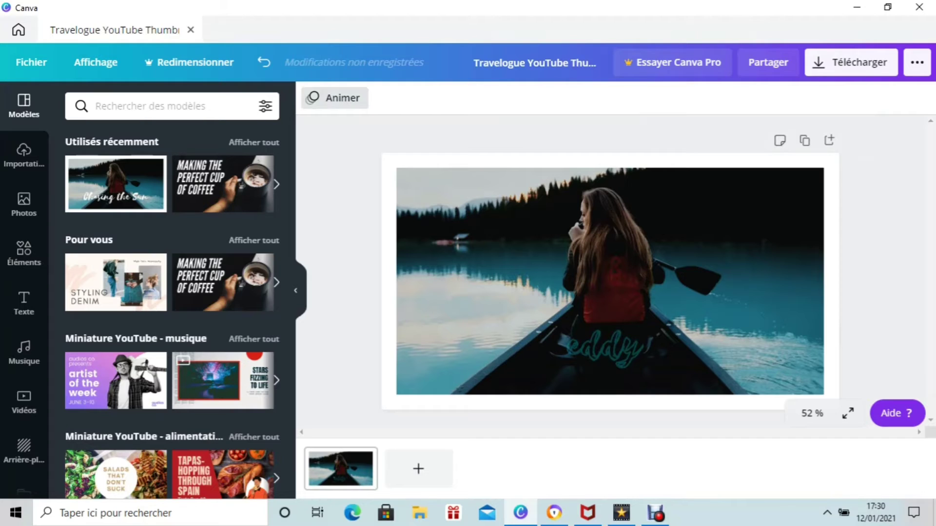
Step: Try the Balayage and Lever animations on the page, and settle on Rotation
left_click(334, 97)
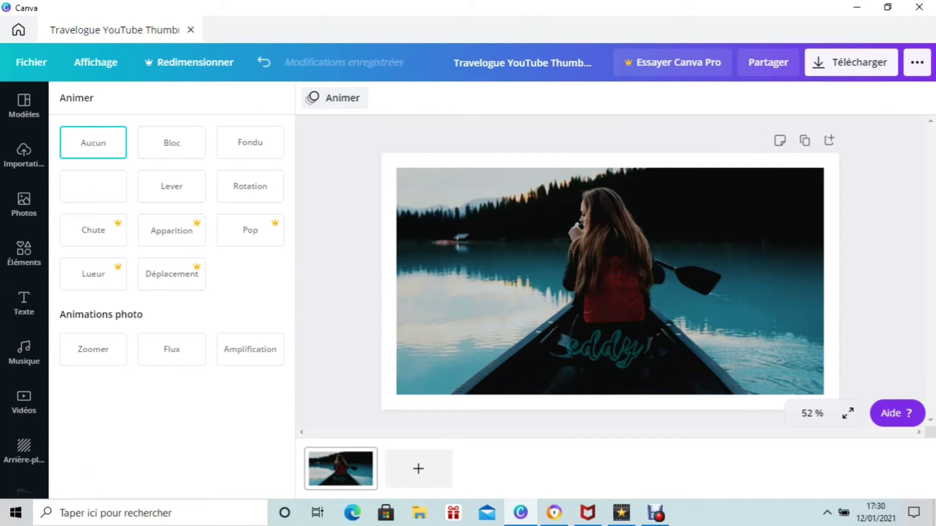
left_click(93, 186)
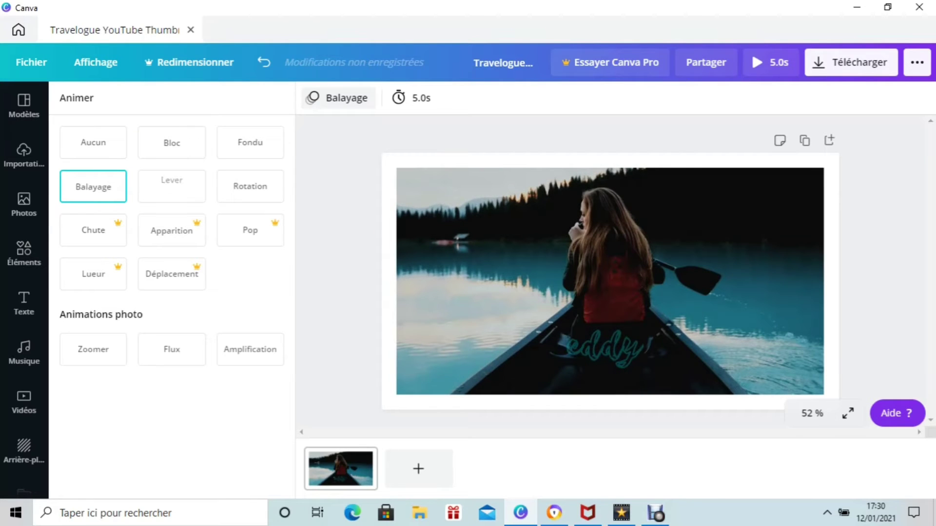
left_click(172, 186)
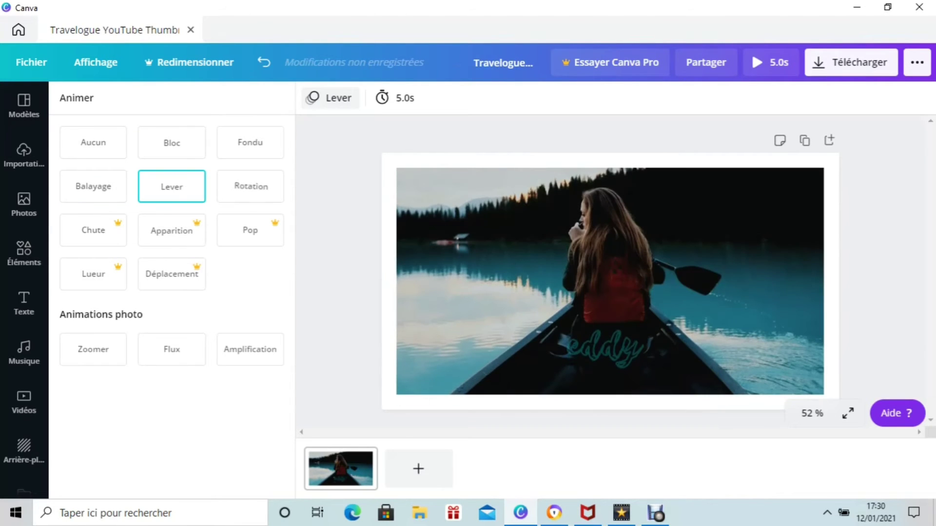
left_click(250, 186)
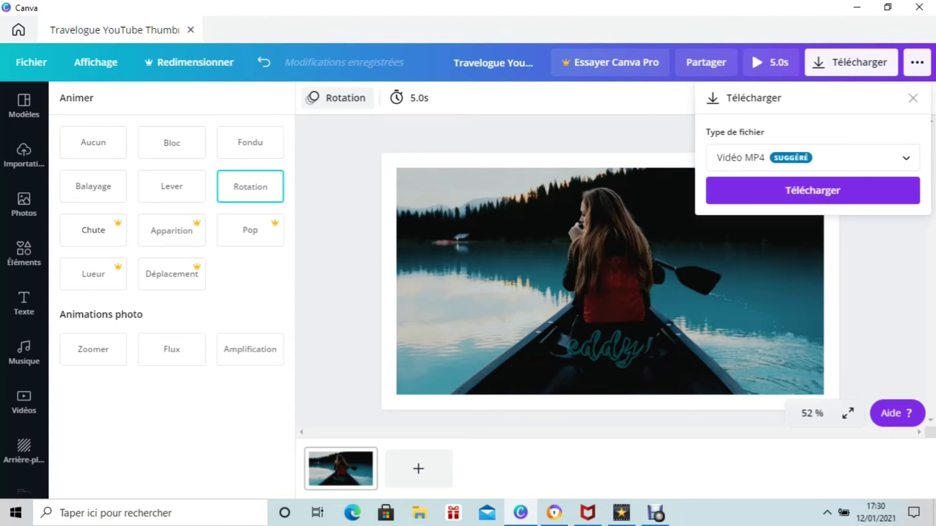
key("Escape")
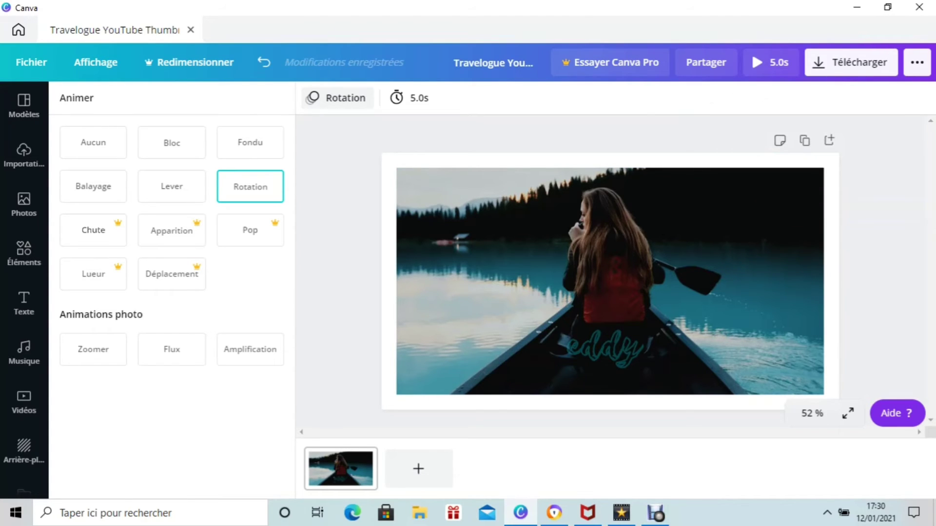
Step: Browse the YouTube thumbnail templates, try "Building a Base in ARK1", and apply "Who Runs Big Tech?" to the page
left_click(24, 104)
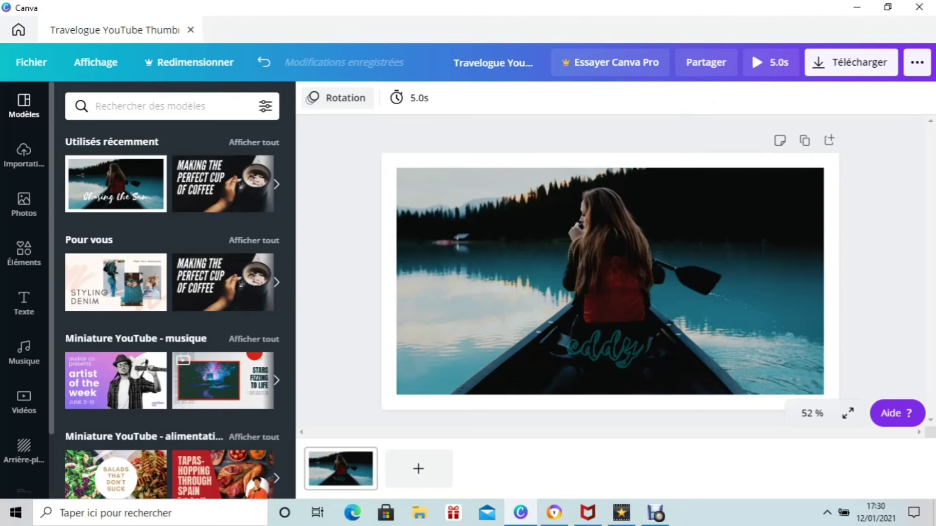
scroll(173, 307, "down", 10)
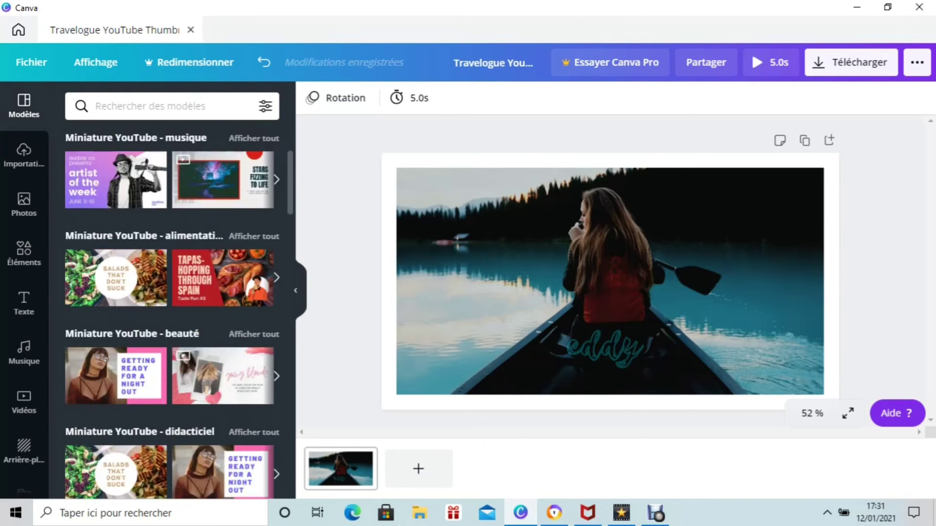
scroll(173, 307, "down", 10)
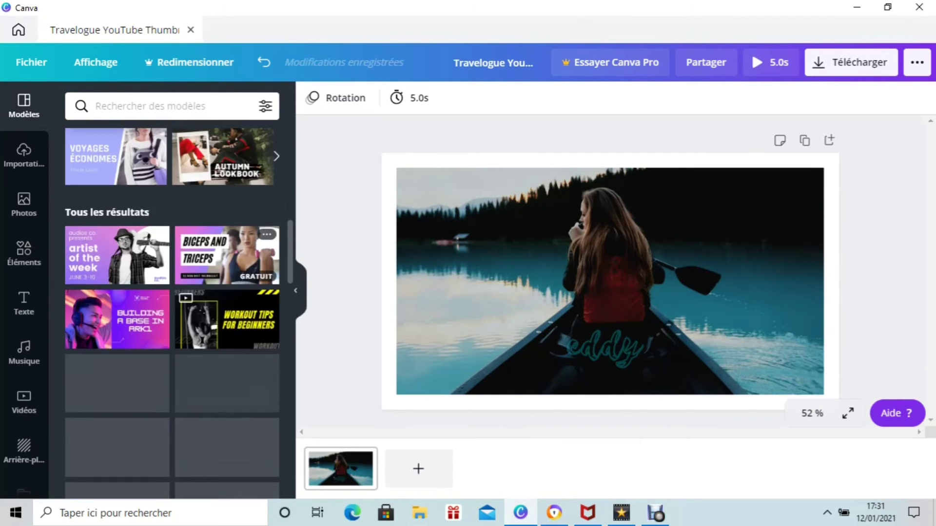
scroll(173, 307, "down", 10)
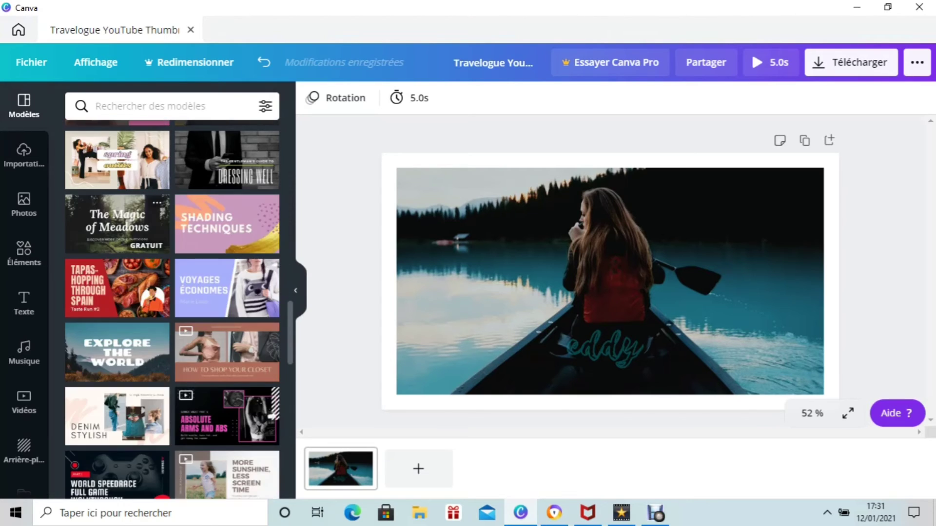
scroll(173, 307, "down", 2)
scroll(173, 307, "down", 2)
scroll(173, 307, "up", 15)
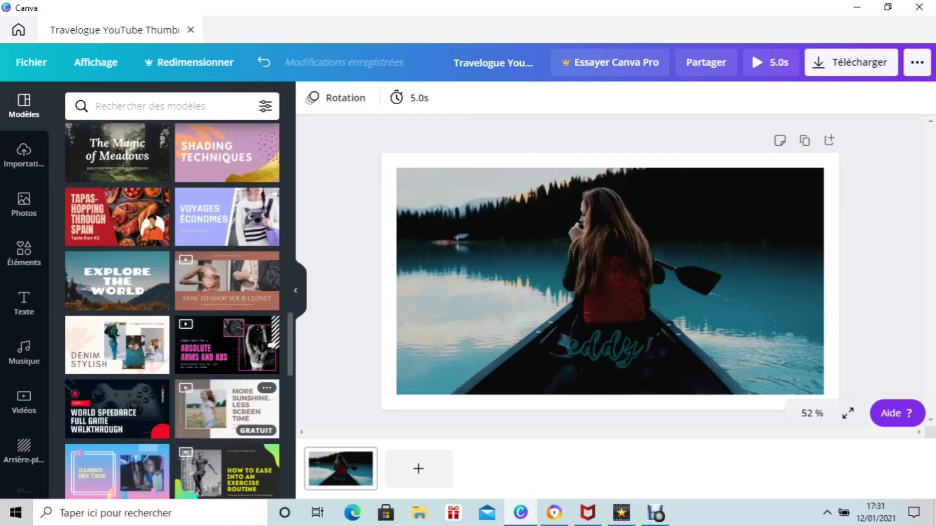
scroll(173, 307, "up", 5)
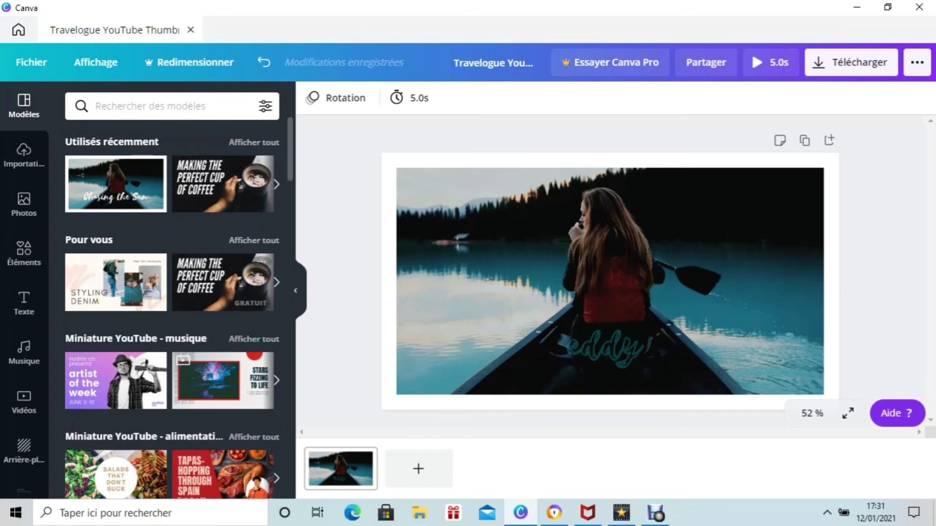
scroll(179, 309, "down", 1)
scroll(172, 309, "down", 8)
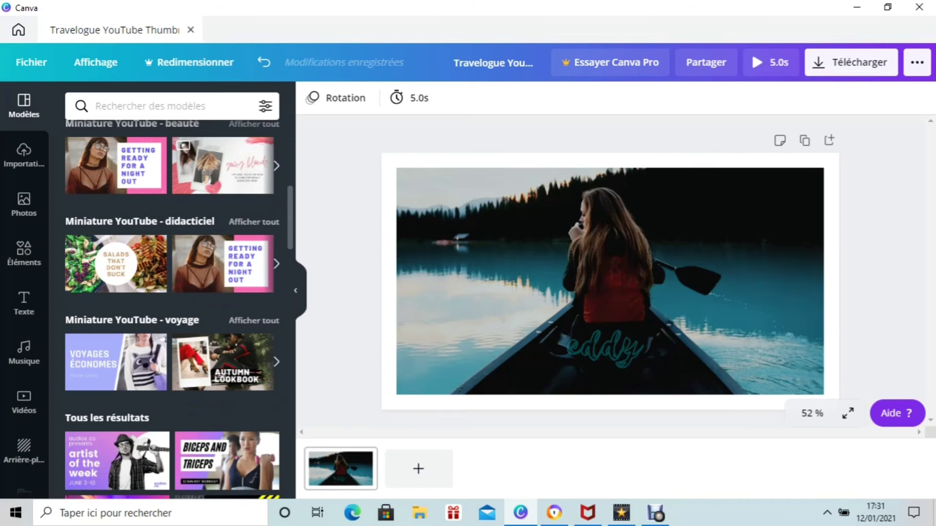
scroll(173, 311, "down", 3)
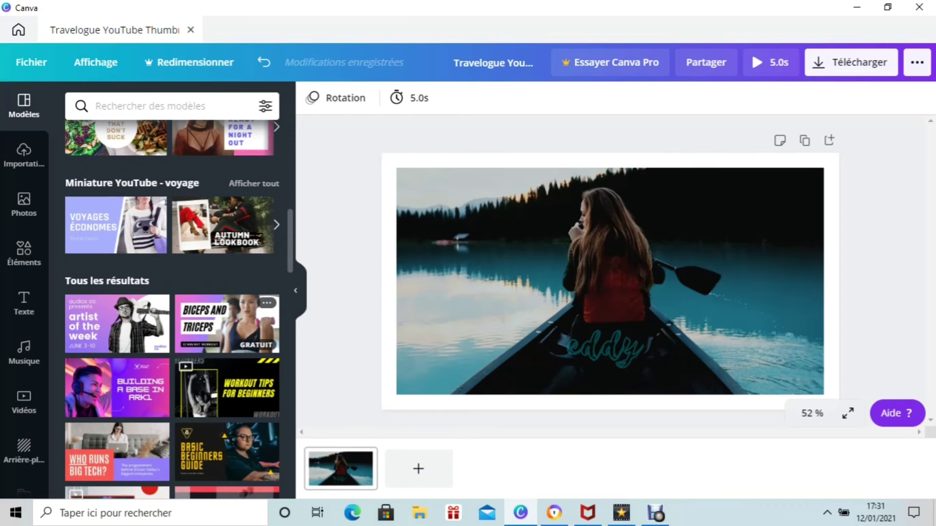
scroll(172, 311, "up", 1)
scroll(173, 312, "down", 1)
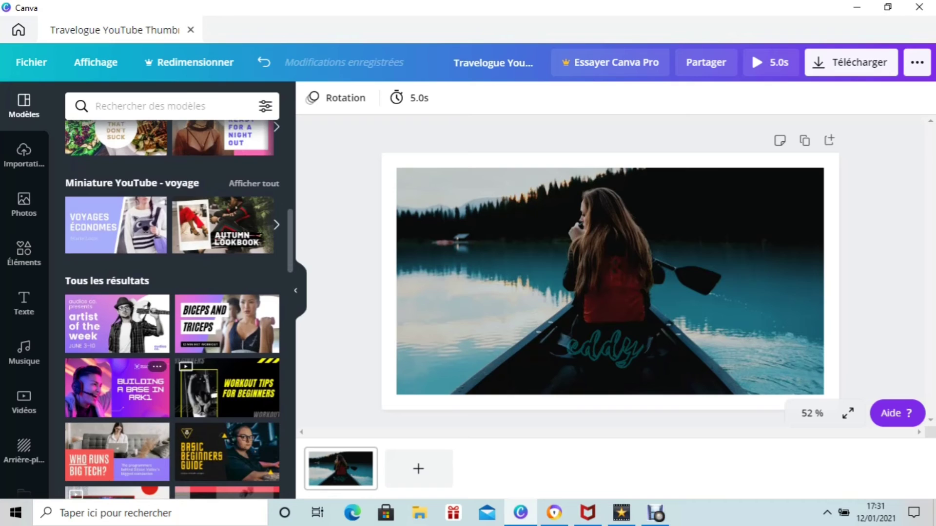
left_click(117, 390)
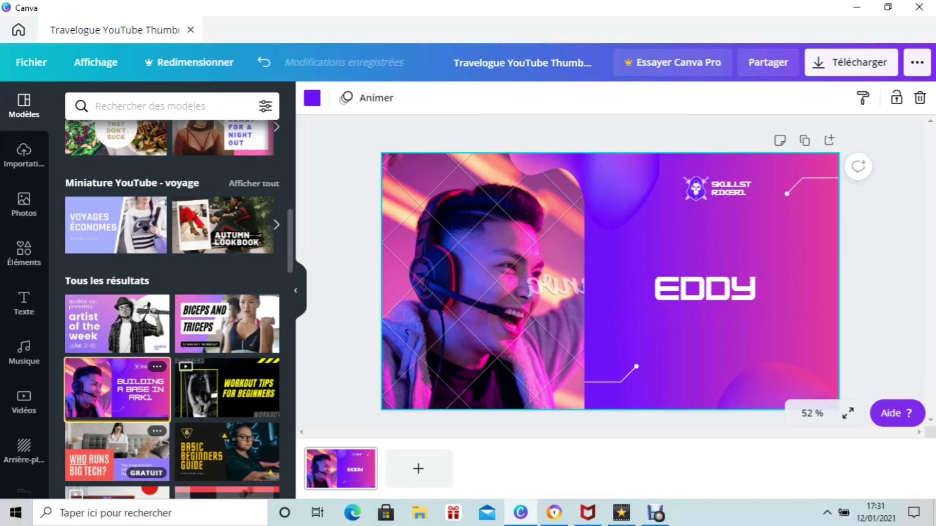
left_click(117, 453)
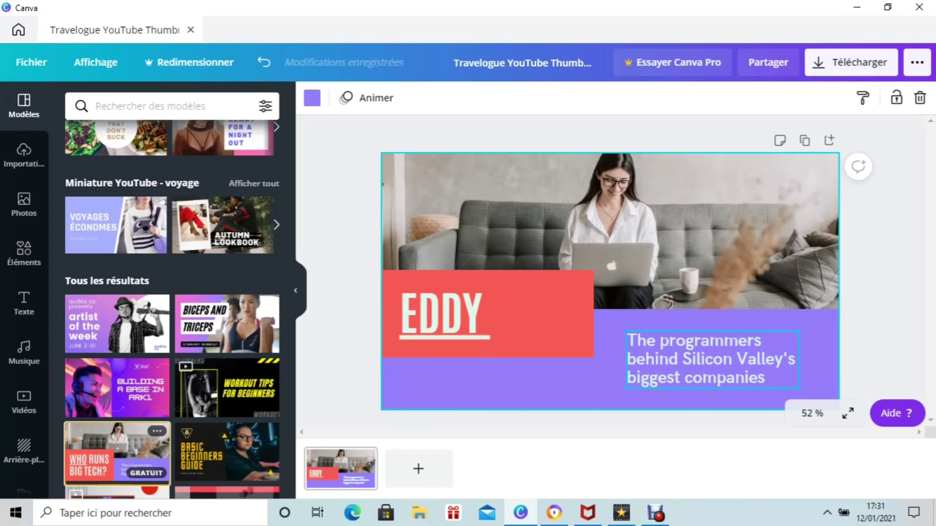
Step: Replace the programmers subtitle on the purple area with "chaine youtube", and select the heading group in the red box
left_click(711, 360)
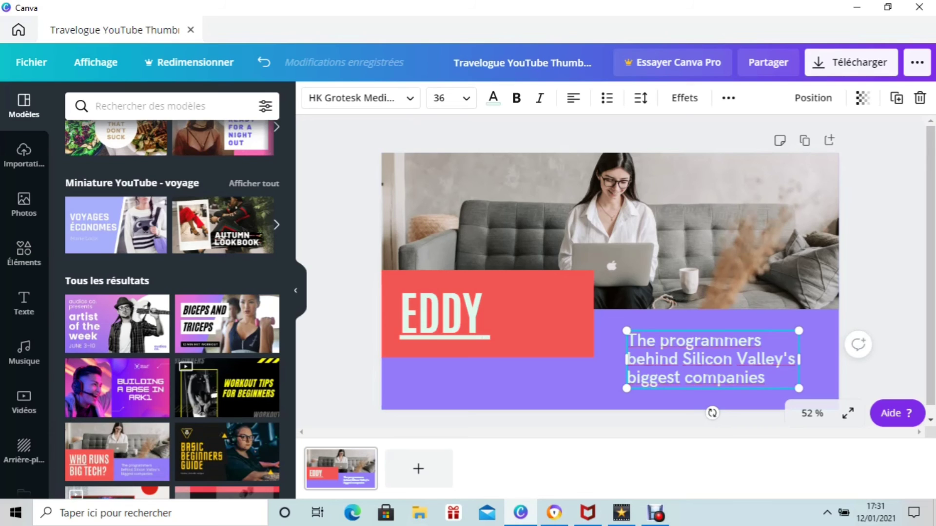
left_click_drag(765, 379, 628, 340)
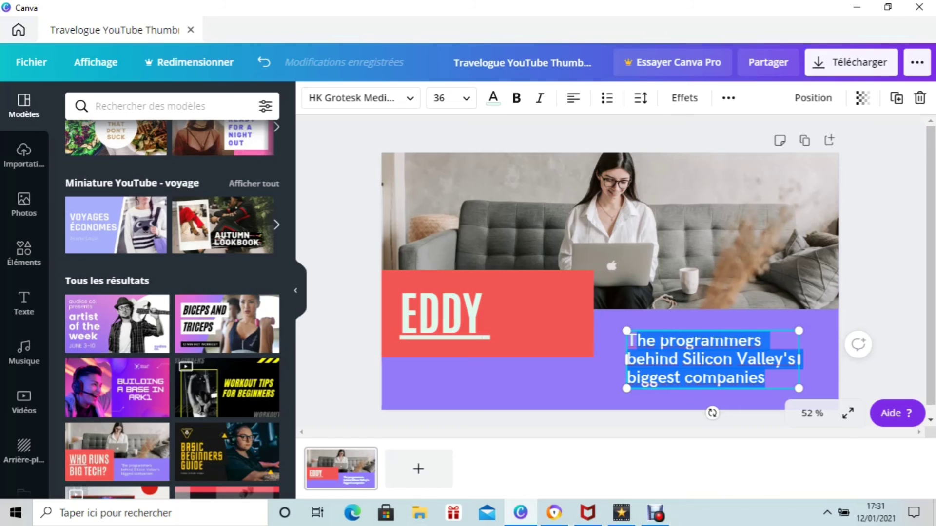
key("BackSpace")
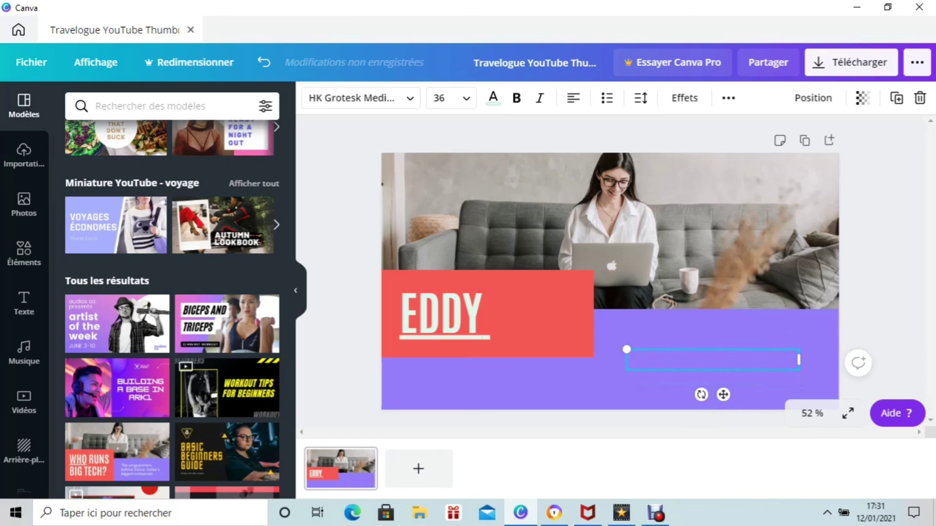
type("cha")
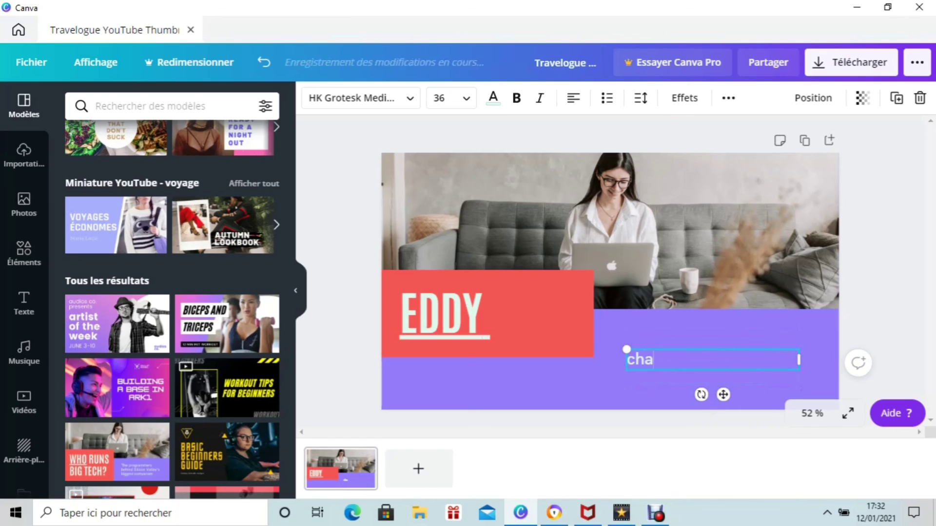
type("ine ")
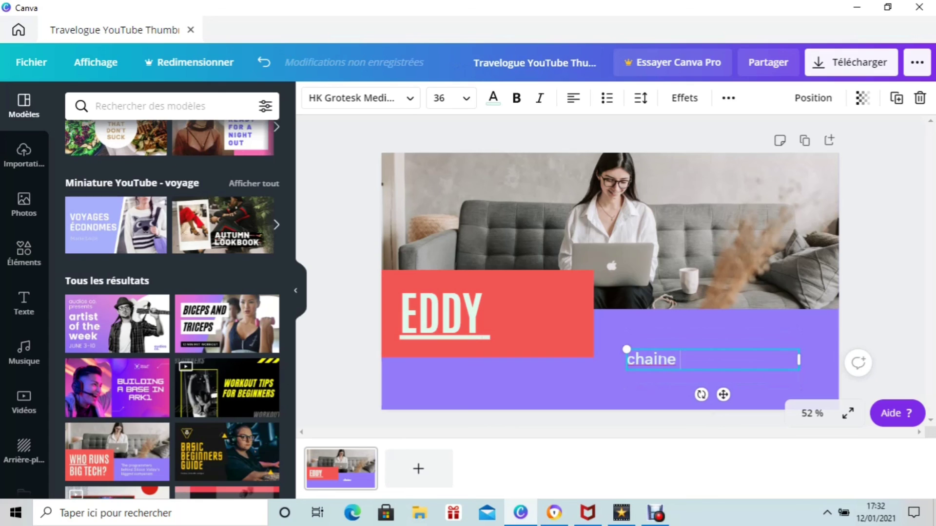
type("youtube")
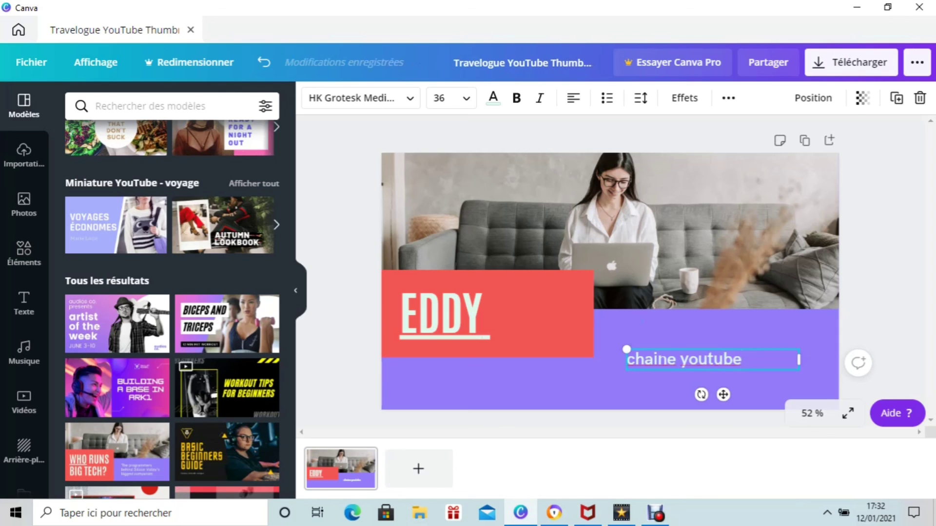
left_click(487, 385)
left_click(487, 317)
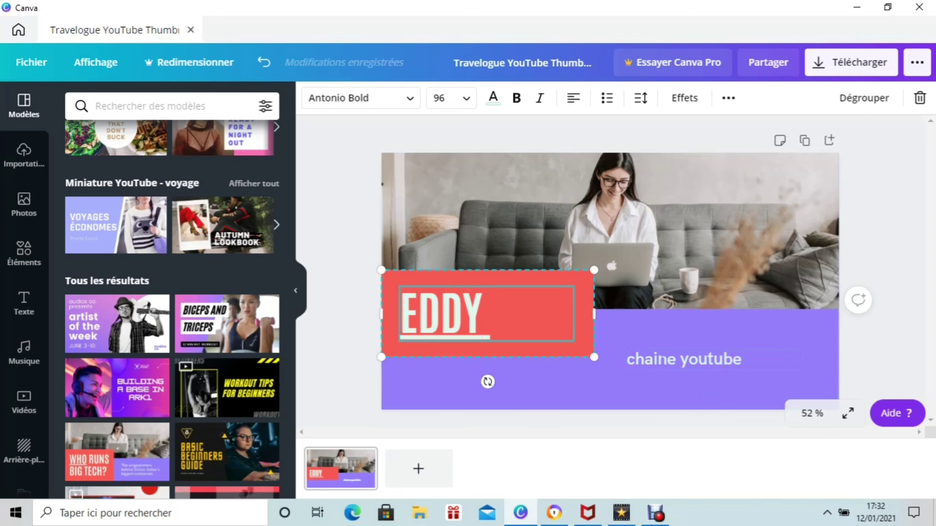